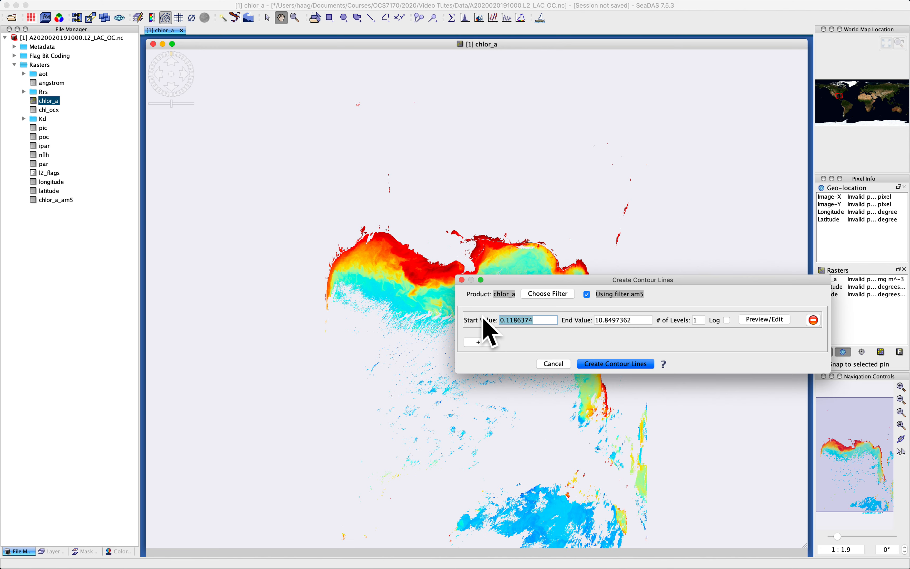
Create contour lines for the filtered chlor_a product at 5 levels, from a start value of 1 to an end value of 11
text(1)
click(636, 320)
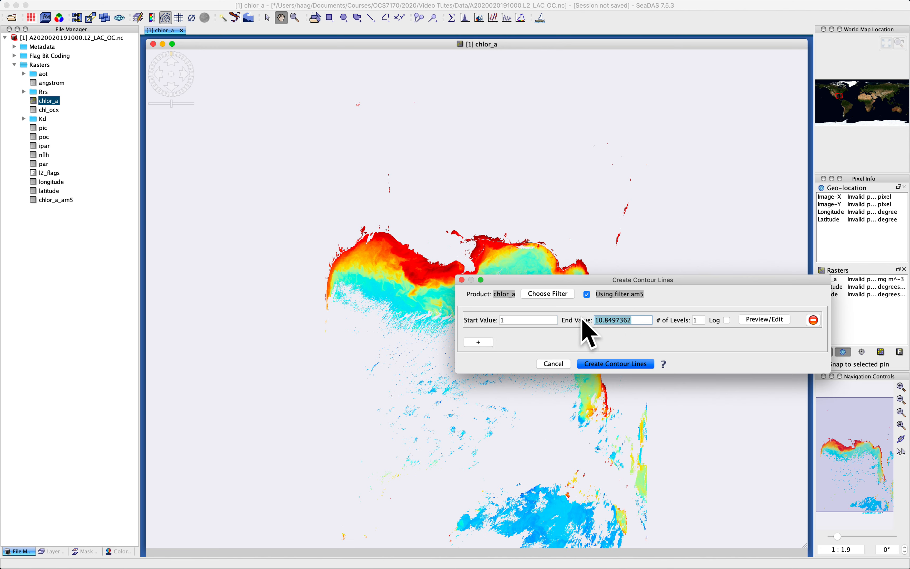
text(11)
click(694, 319)
text(5)
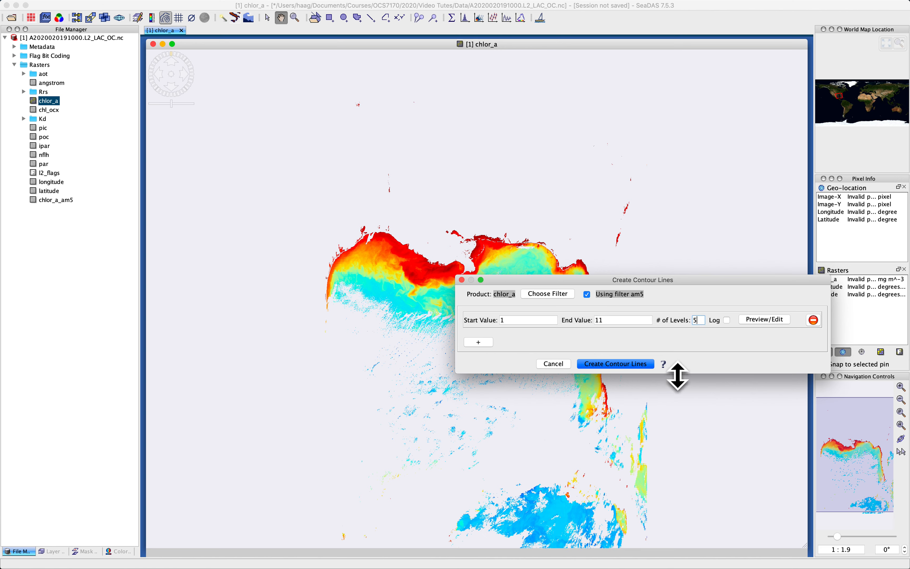
click(625, 362)
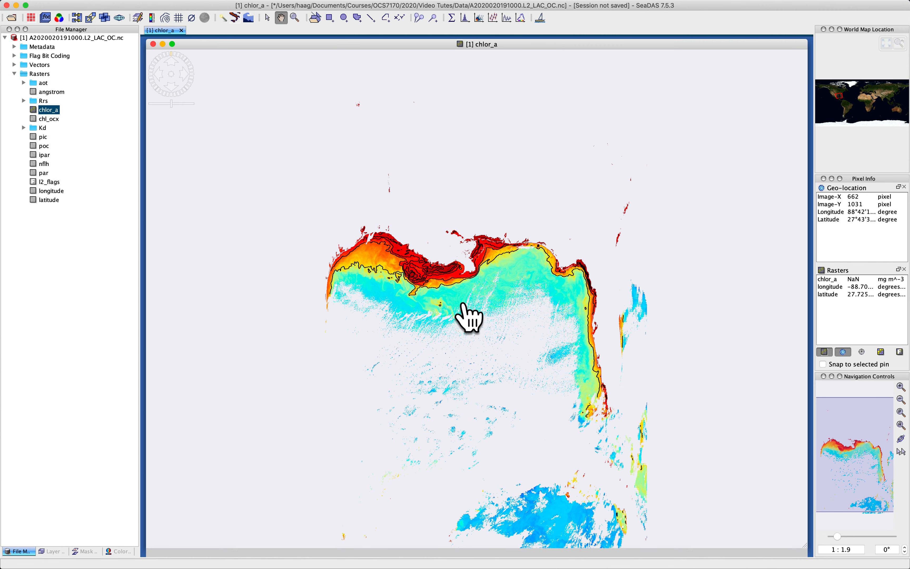
Show the layer list for the chlor_a image and widen it to fit the full contour layer names
scroll(469, 316, down, 1)
scroll(468, 316, up, 5)
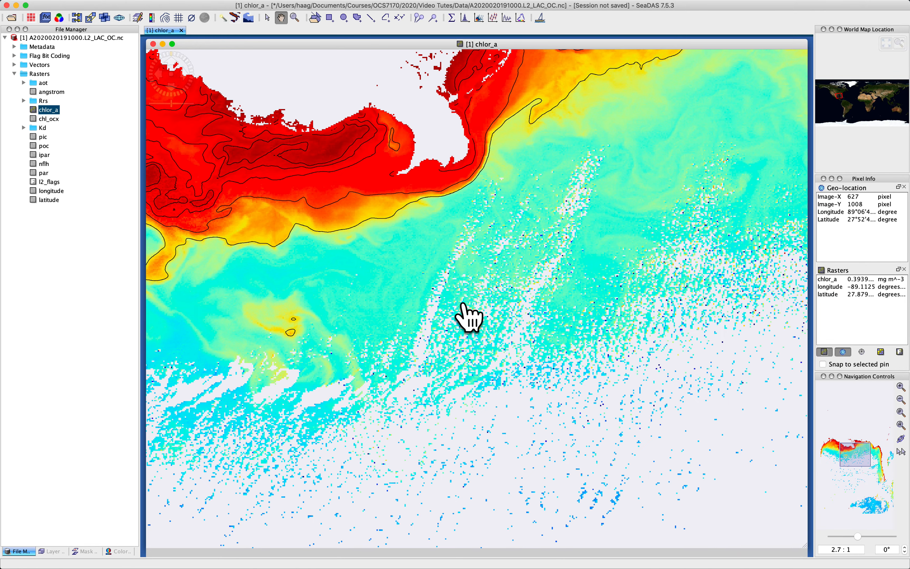
drag(381, 288, 590, 394)
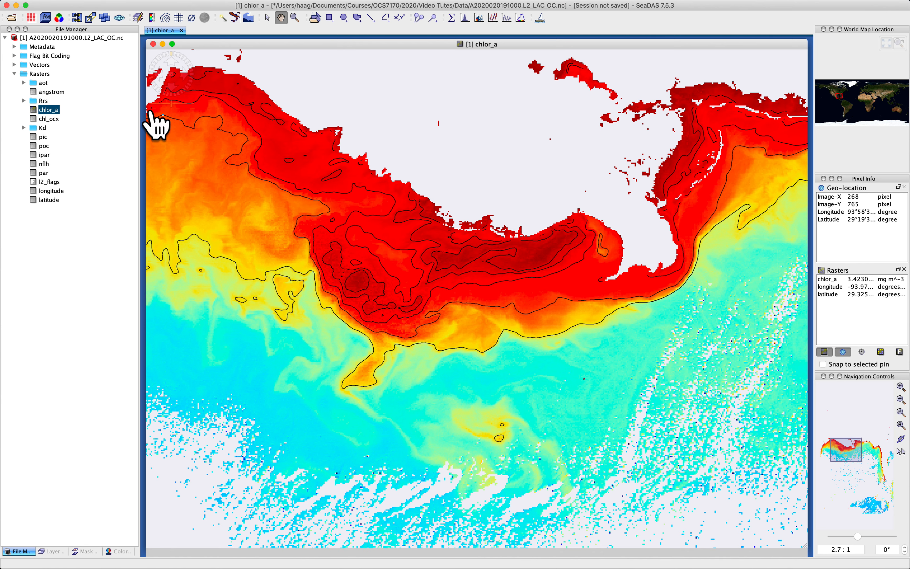
double_click(6, 37)
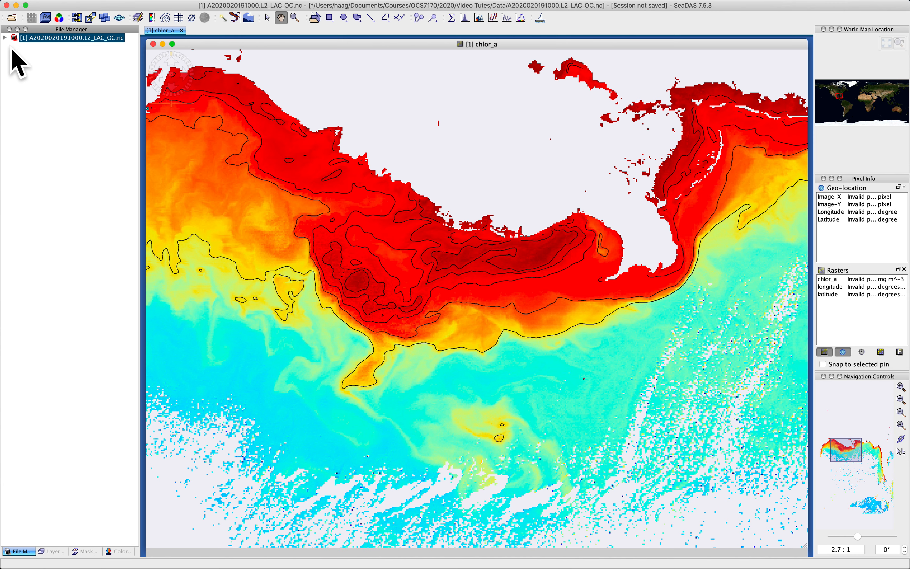
click(4, 37)
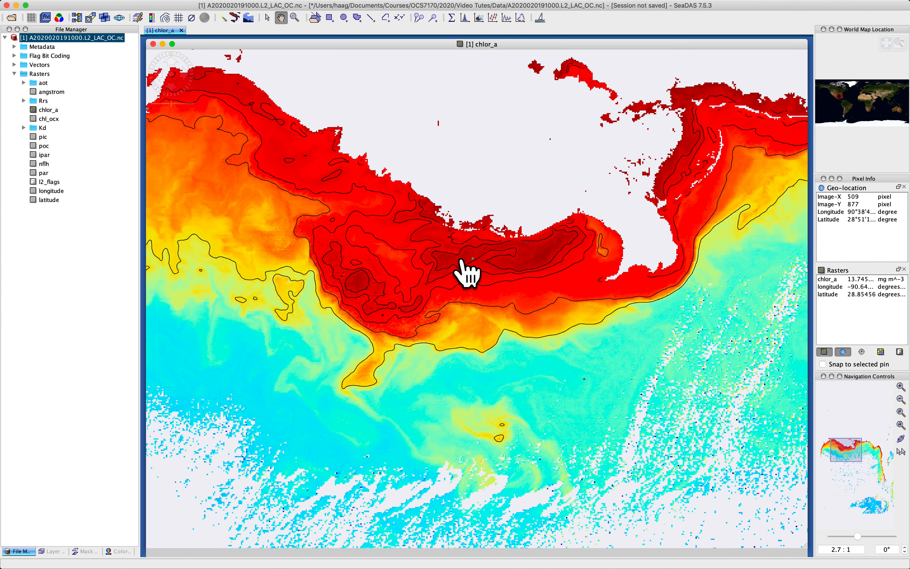
click(53, 552)
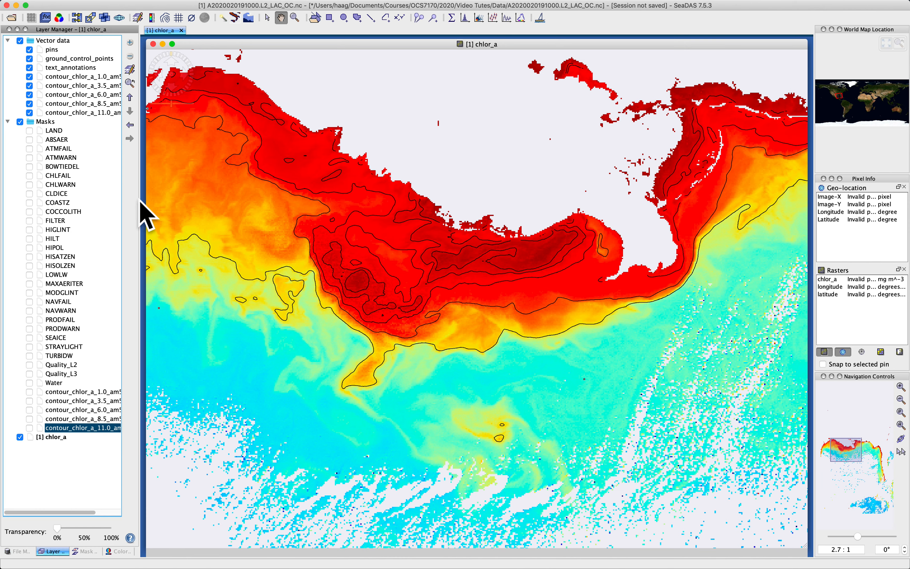
drag(136, 201, 203, 203)
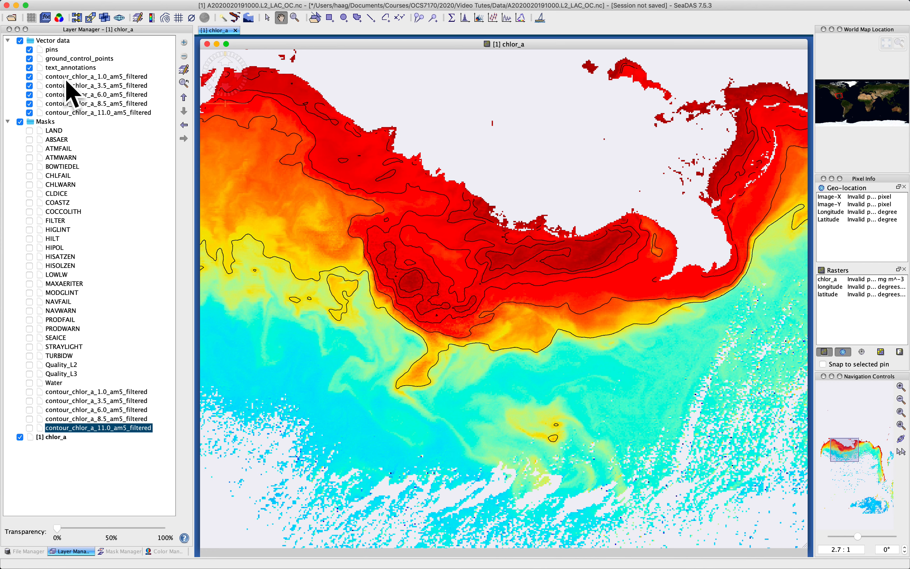
Hide the five chlor_a contour vector layers: 1.0, 3.5, 6.0, 8.5 and 11.0
click(29, 77)
click(29, 95)
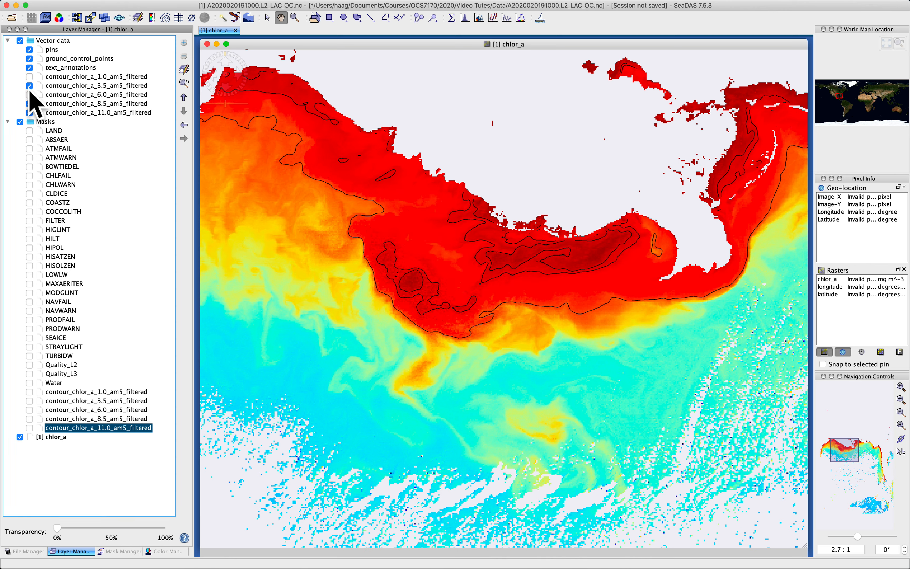
click(29, 85)
click(29, 104)
click(30, 113)
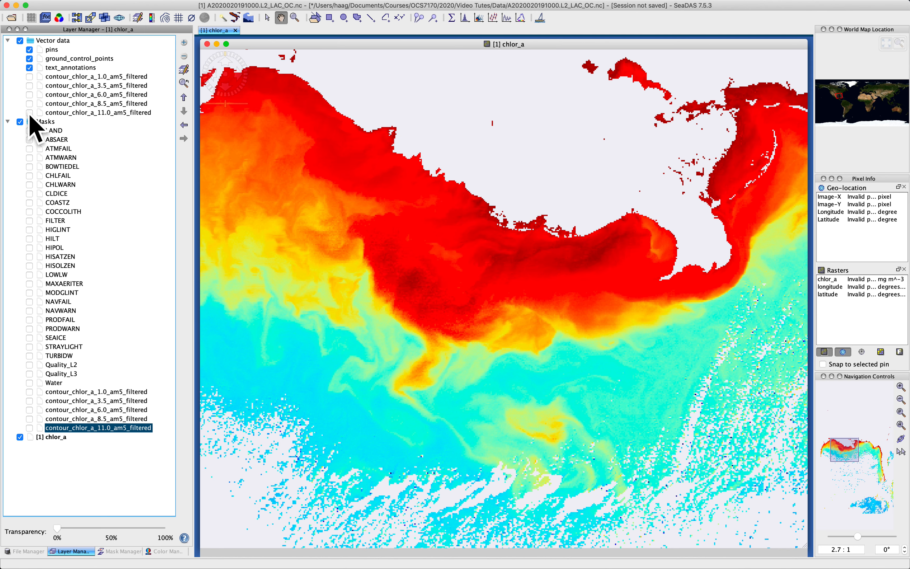
Toggle the 6.0 contour layer's visibility and turn all five chlor_a contour vector layers back on
click(29, 94)
click(29, 94)
click(30, 95)
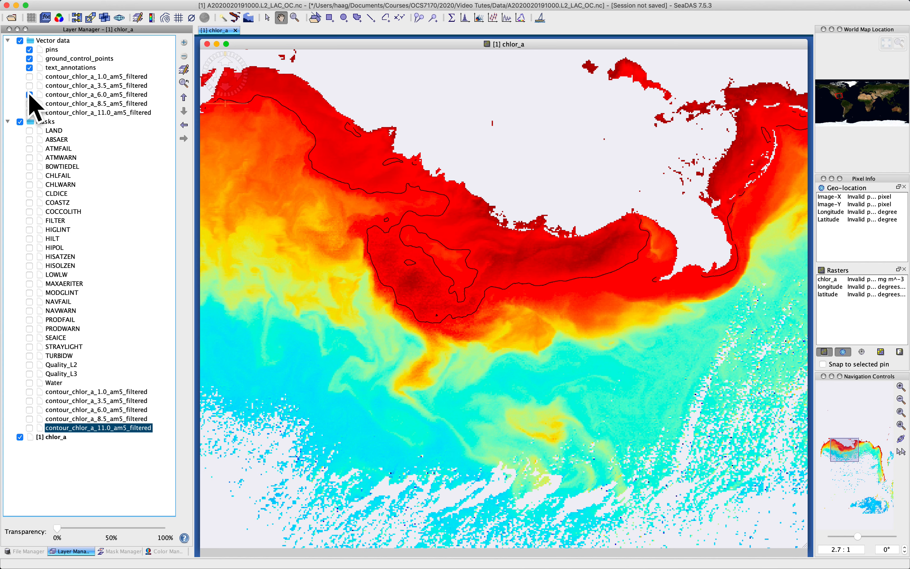
click(29, 113)
click(30, 104)
click(30, 85)
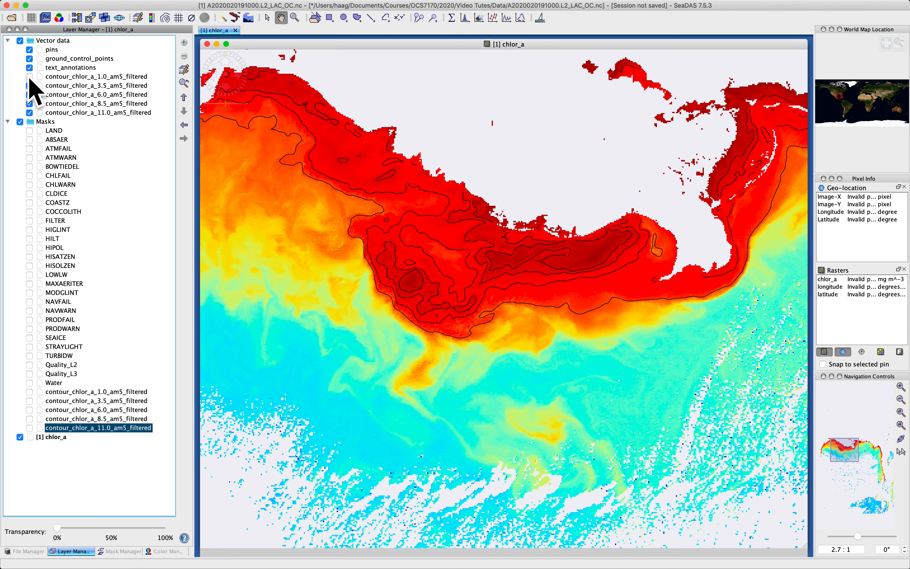
click(30, 76)
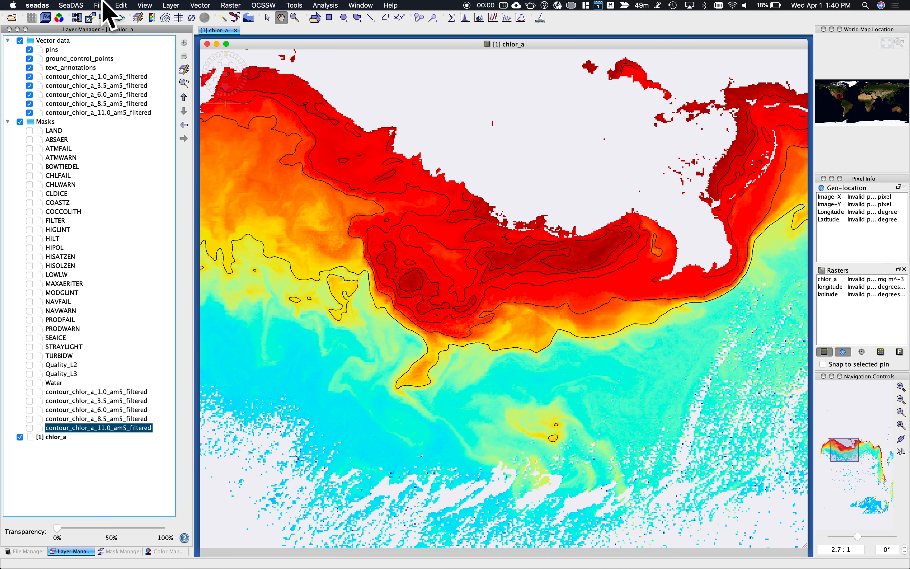
Save the product in BEAM-DIMAP format as A2020020191000.L2_LAC_OC.dim in the 2020 folder, overwriting the existing file
click(101, 5)
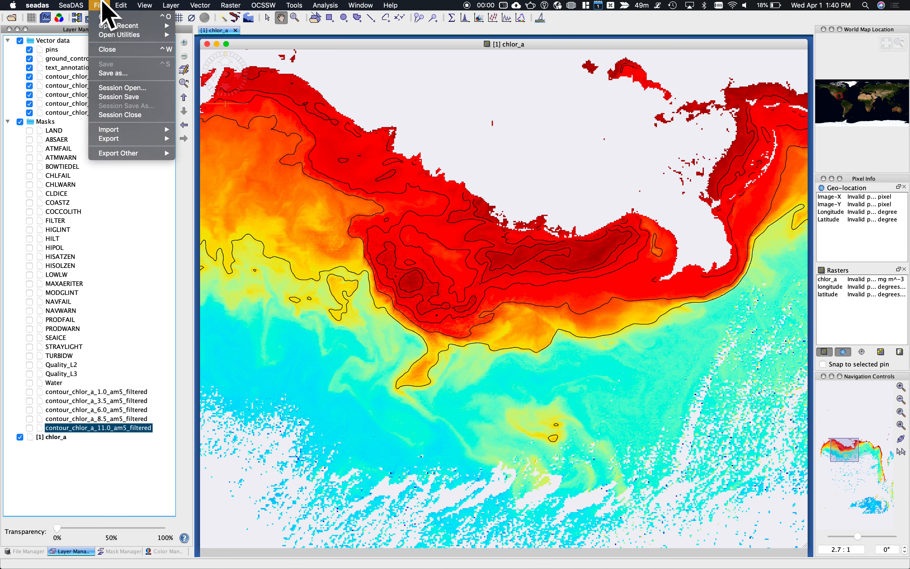
click(102, 74)
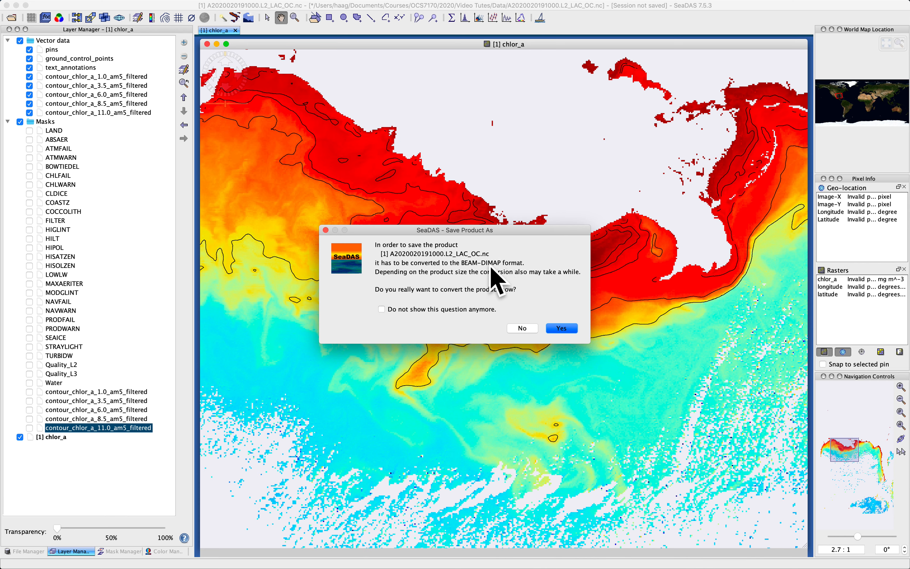
click(562, 328)
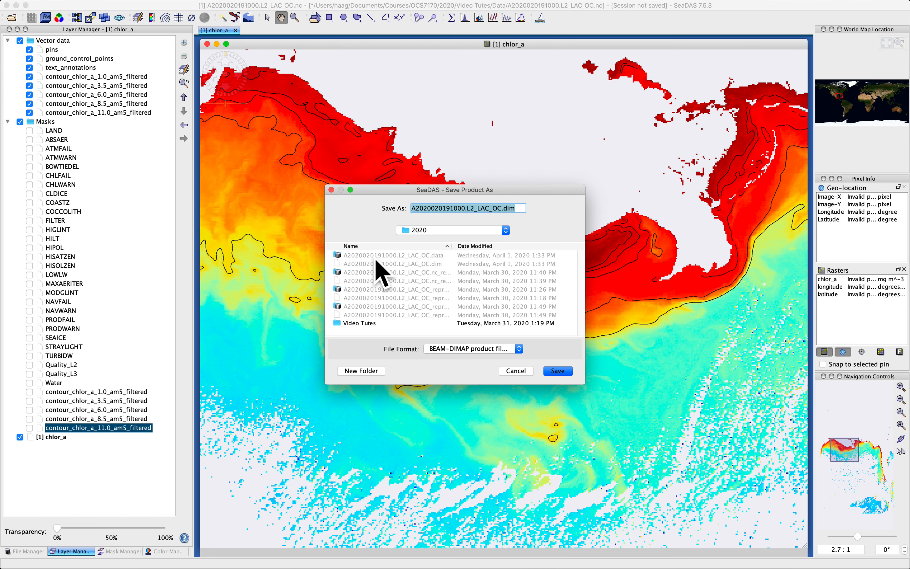
click(552, 372)
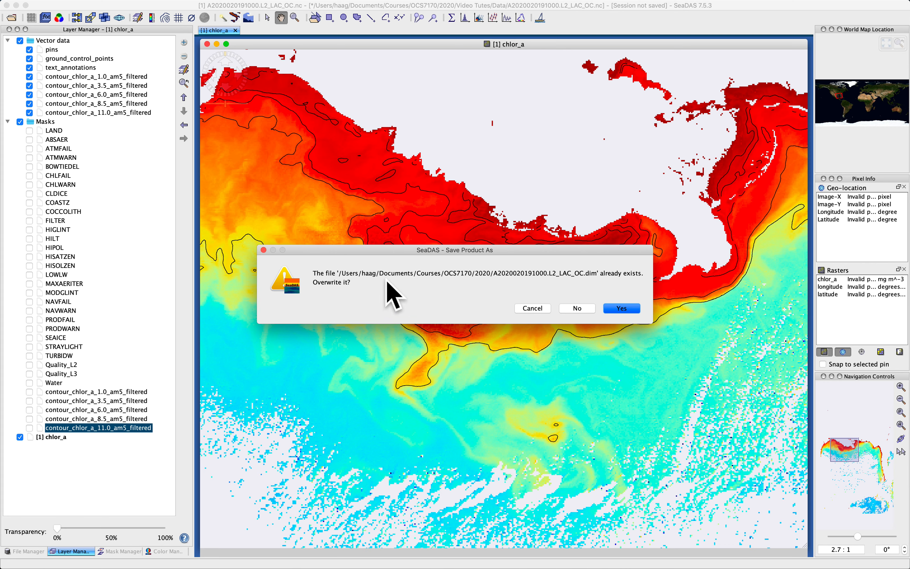
click(622, 309)
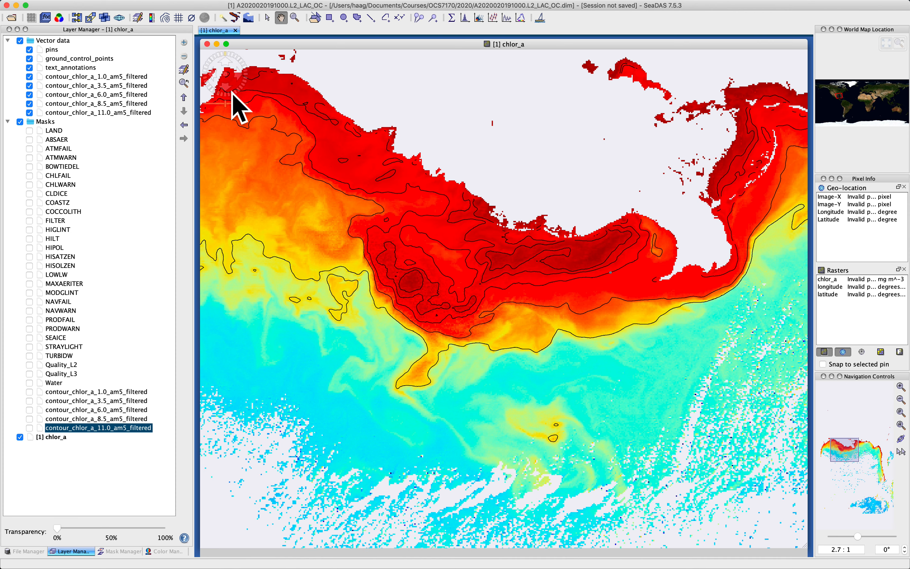
Bring up the Save Product As dialog again and examine the file name's .dim extension
click(98, 5)
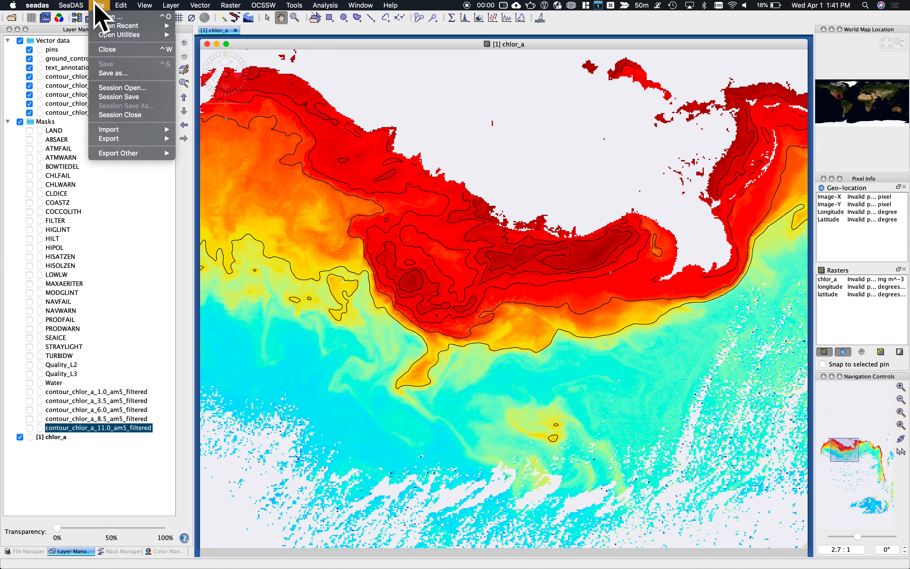
click(109, 74)
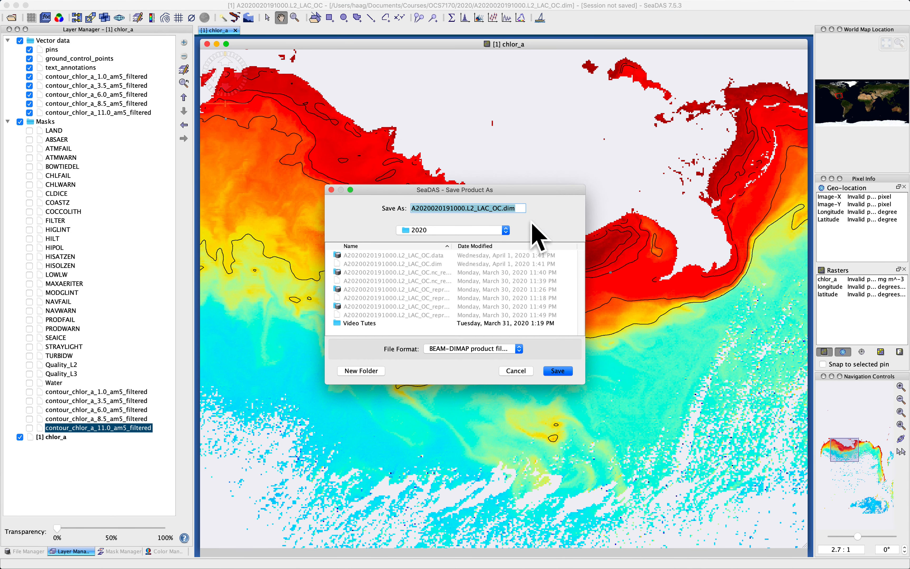
click(518, 208)
drag(524, 208, 498, 208)
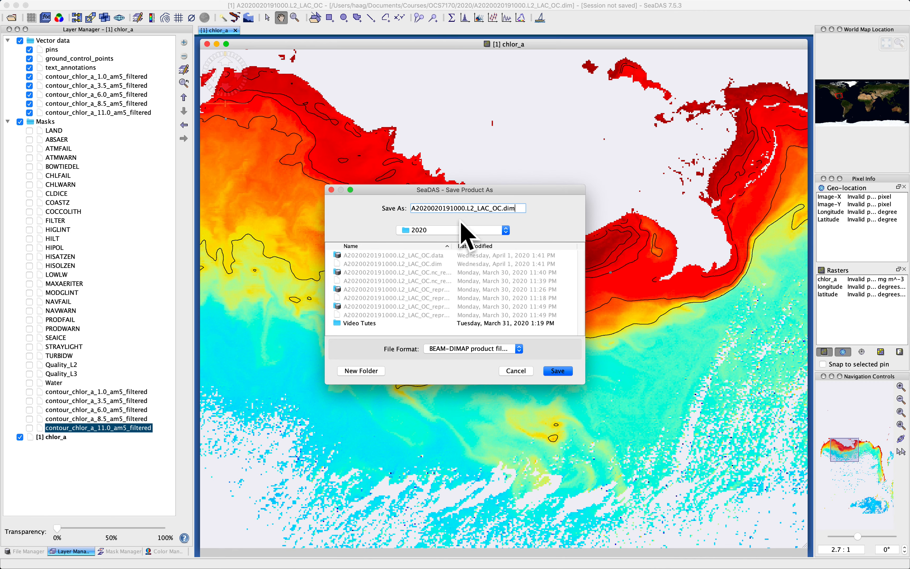
Switch to Finder and open the 2020 folder
key(super+Tab)
key(super+Tab)
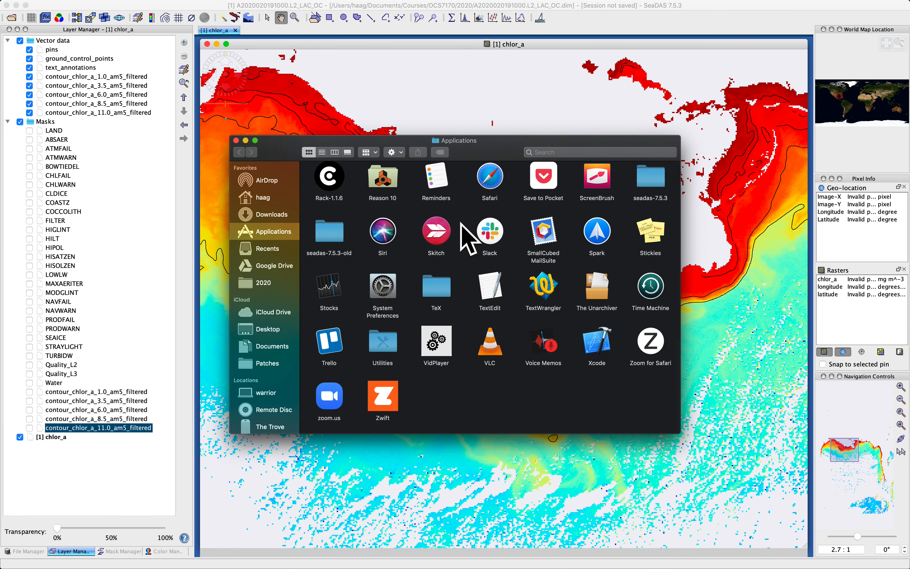
click(266, 285)
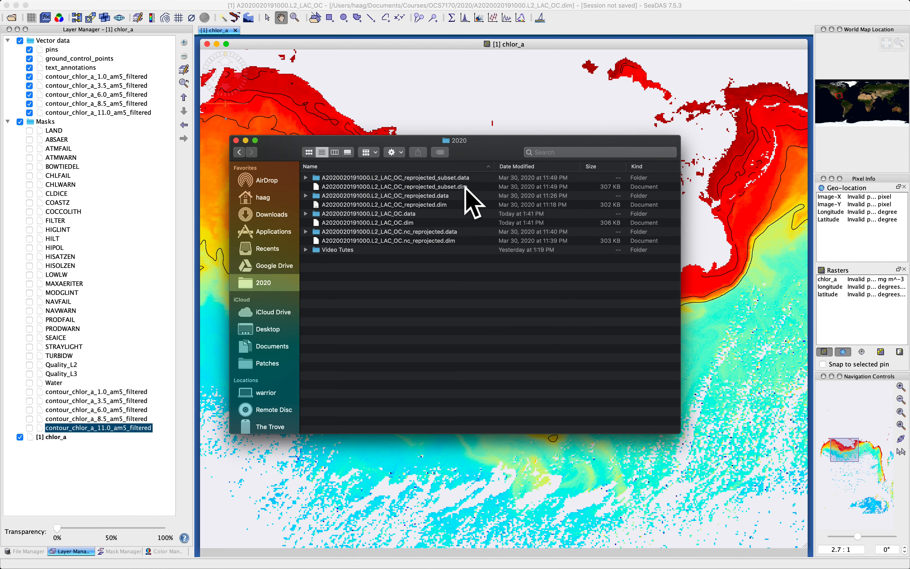
Set the 2020 folder's list text size to 16 and sort the files by date modified
key(super+j)
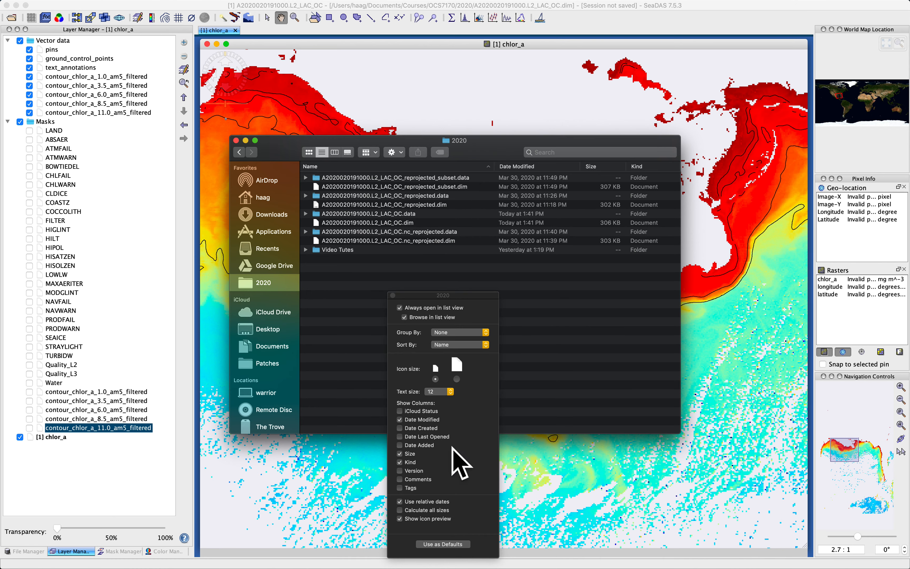
click(449, 392)
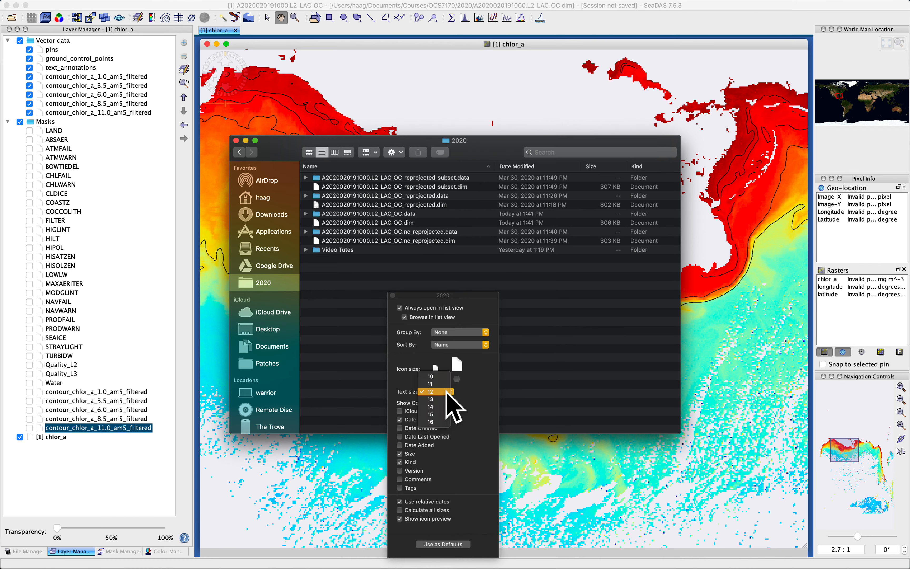
click(439, 422)
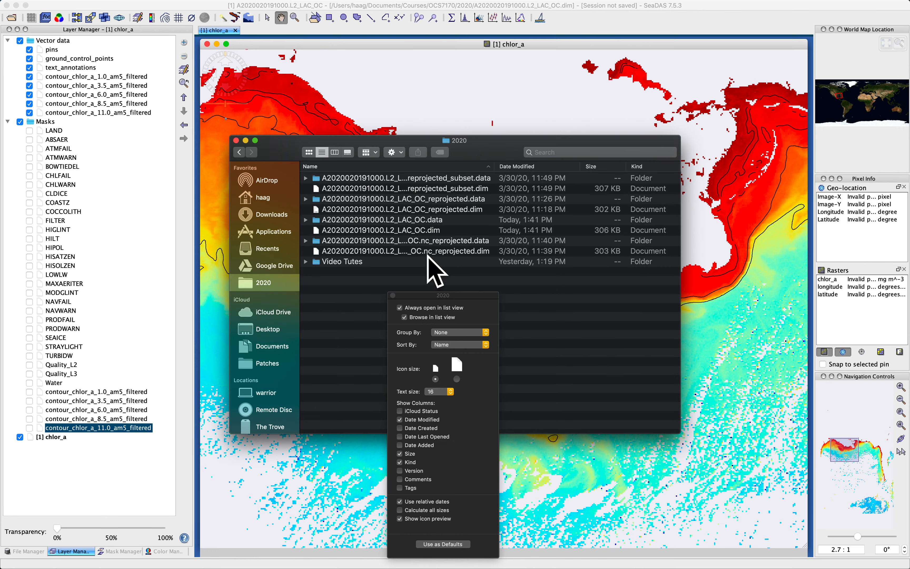
click(392, 295)
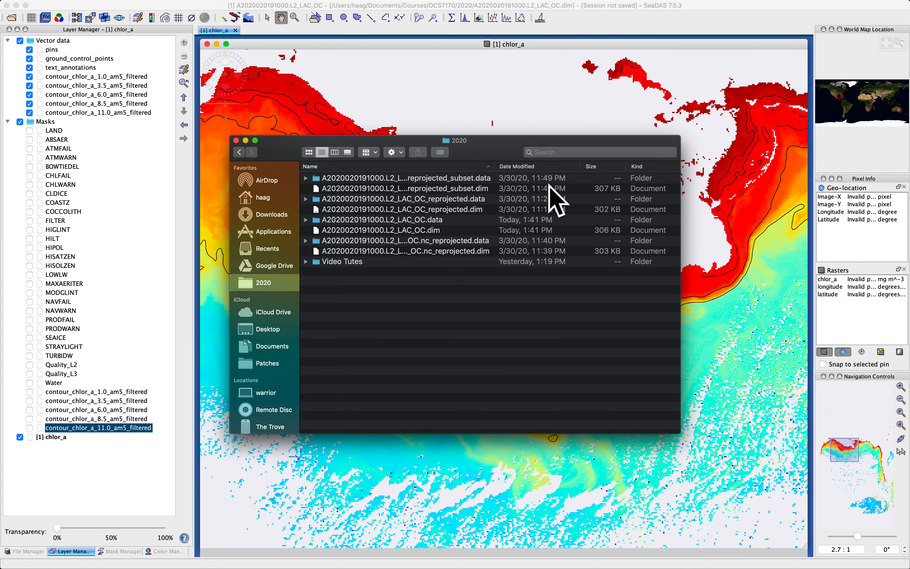
click(541, 166)
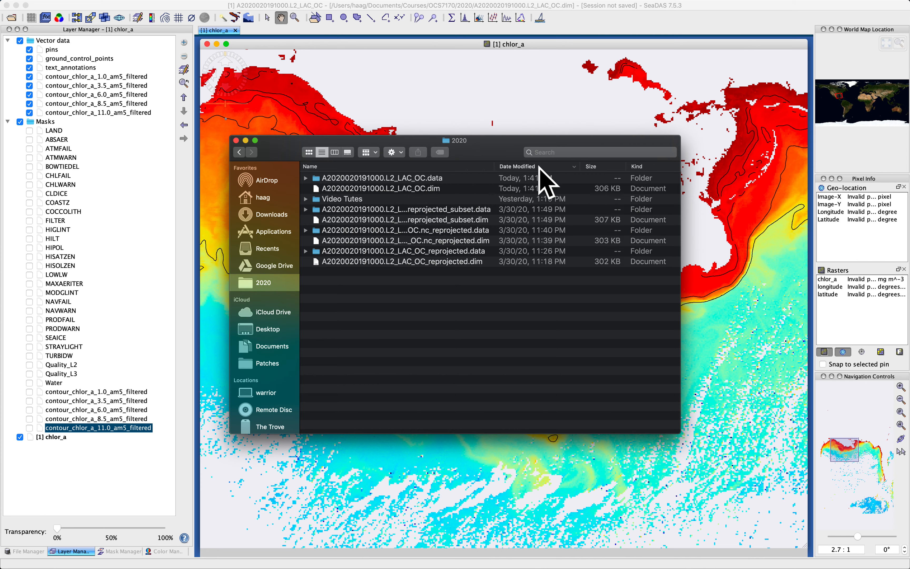
Examine the saved A2020020191000.L2_LAC_OC.dim file and the contents of its matching .data folder
click(433, 187)
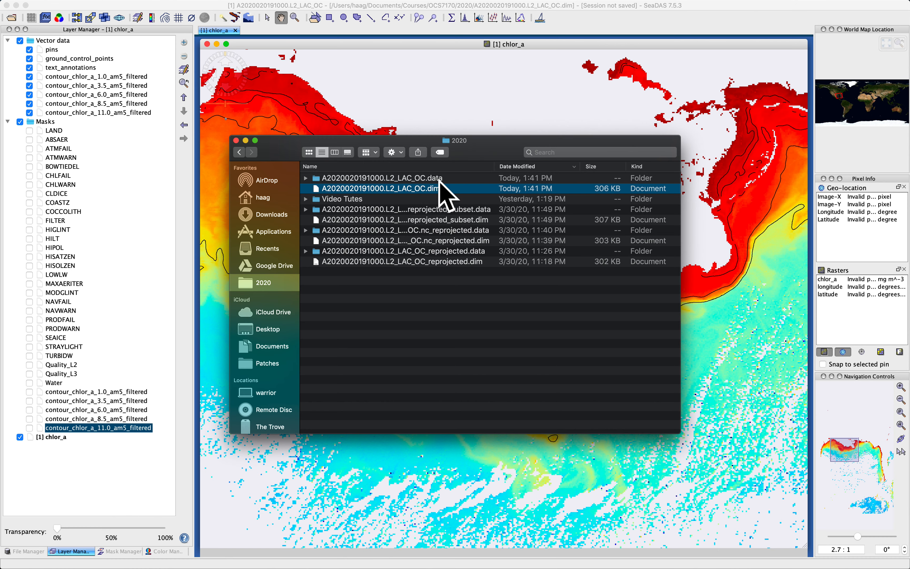
click(328, 178)
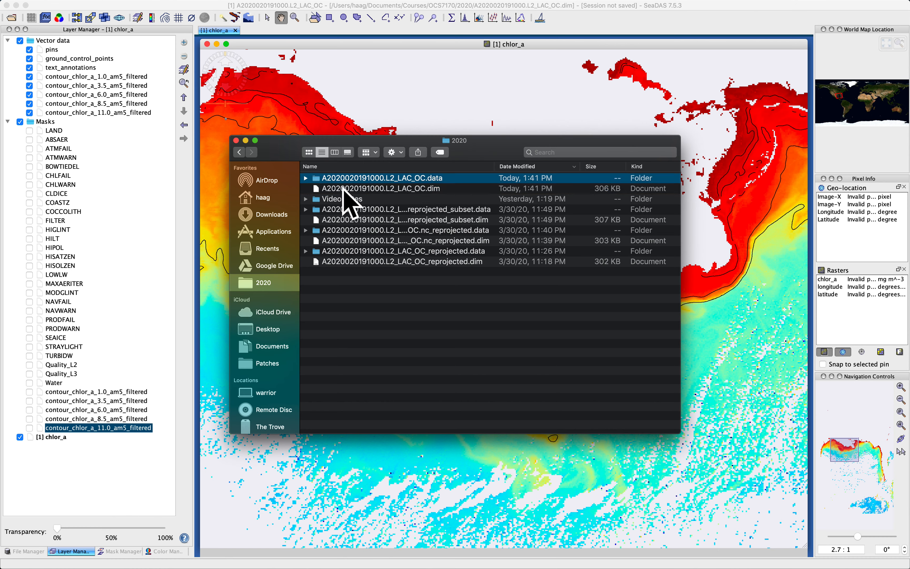
click(341, 188)
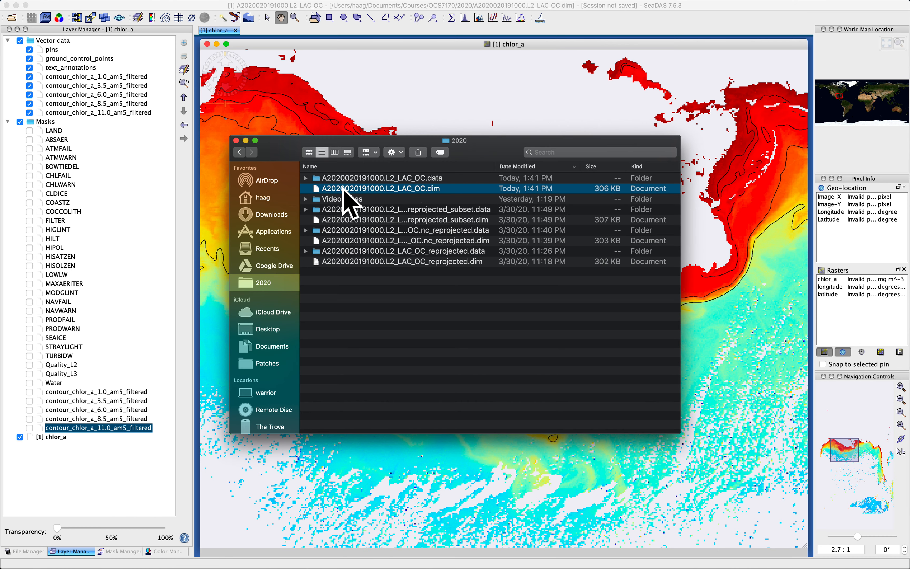
click(439, 179)
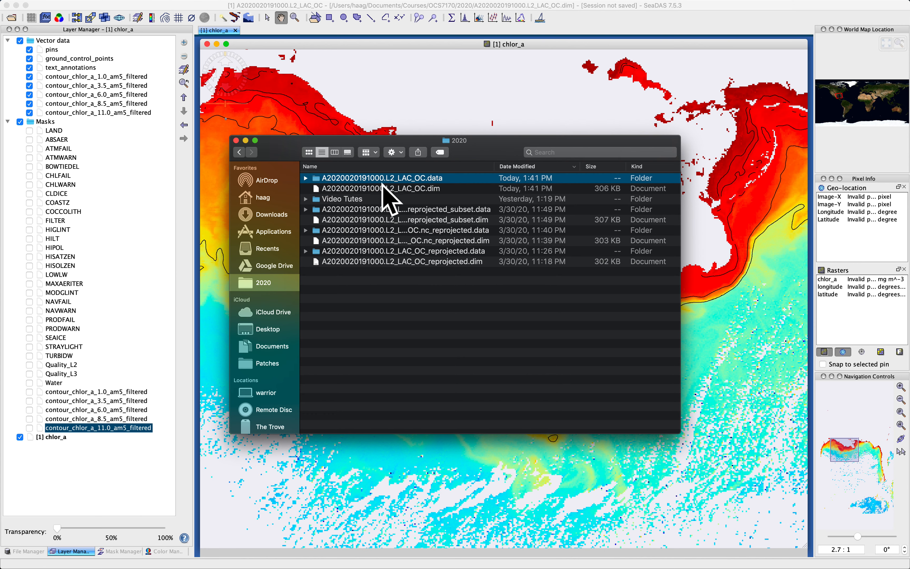
click(306, 178)
scroll(355, 291, down, 15)
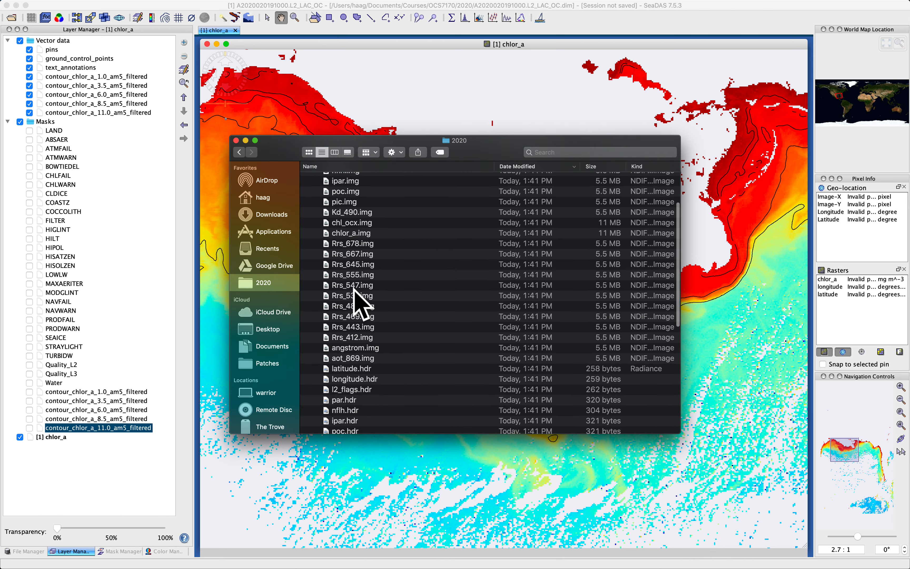
scroll(359, 306, up, 10)
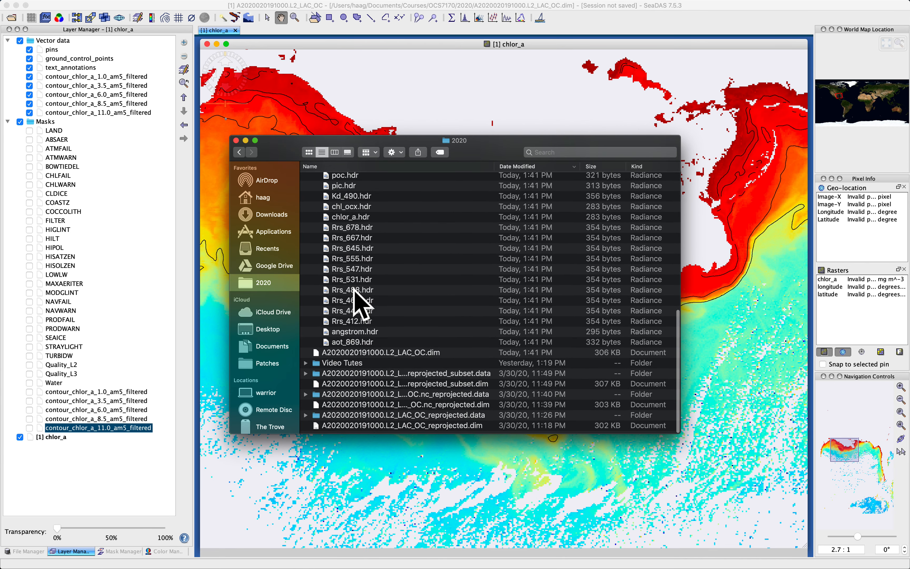
Compare the A2020020191000.L2_LAC_OC.data folder with its matching .dim file, and dismiss the Finder window and the Save Product As dialog
scroll(354, 292, up, 5)
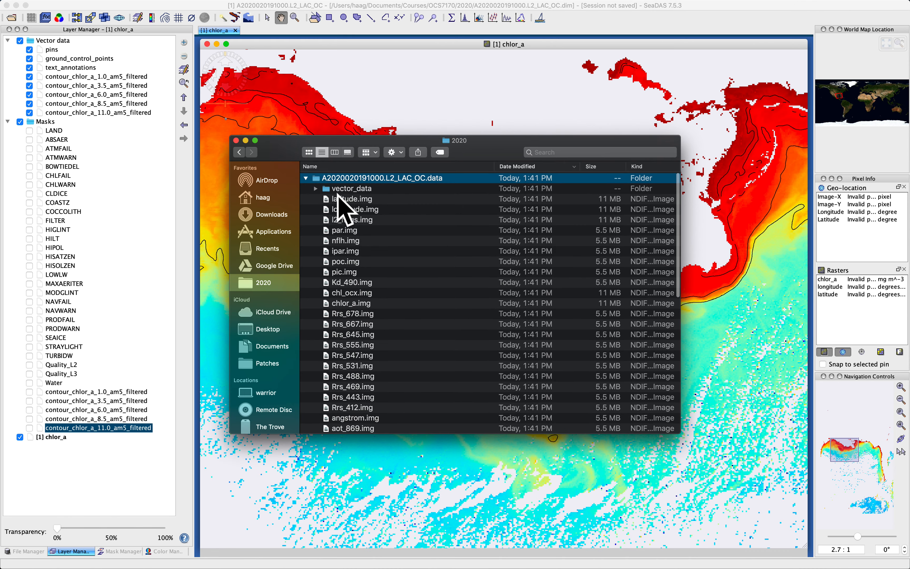
click(306, 178)
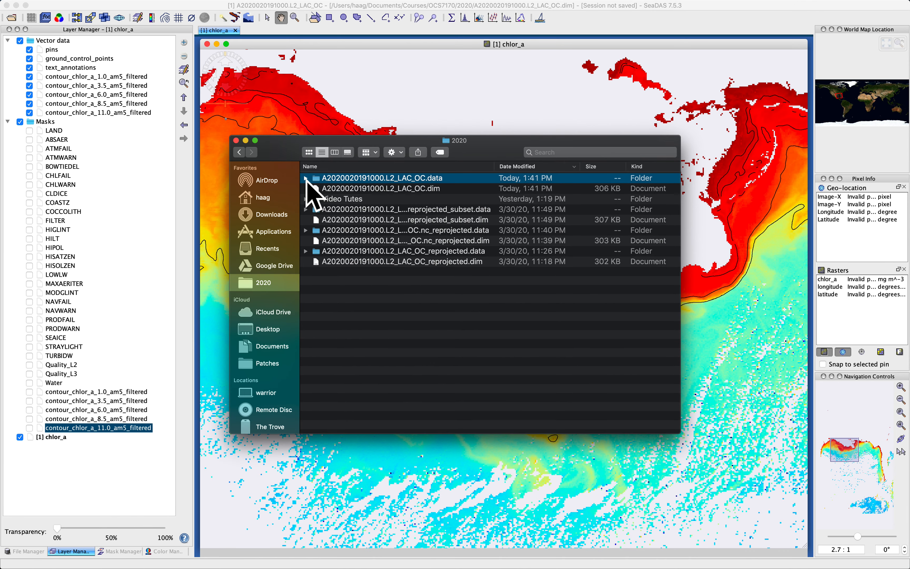
click(405, 189)
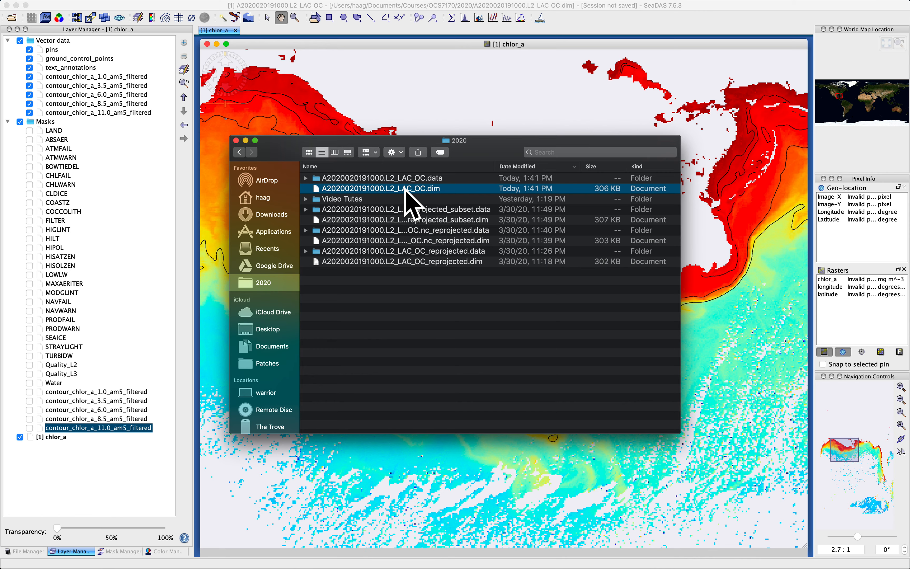
click(236, 141)
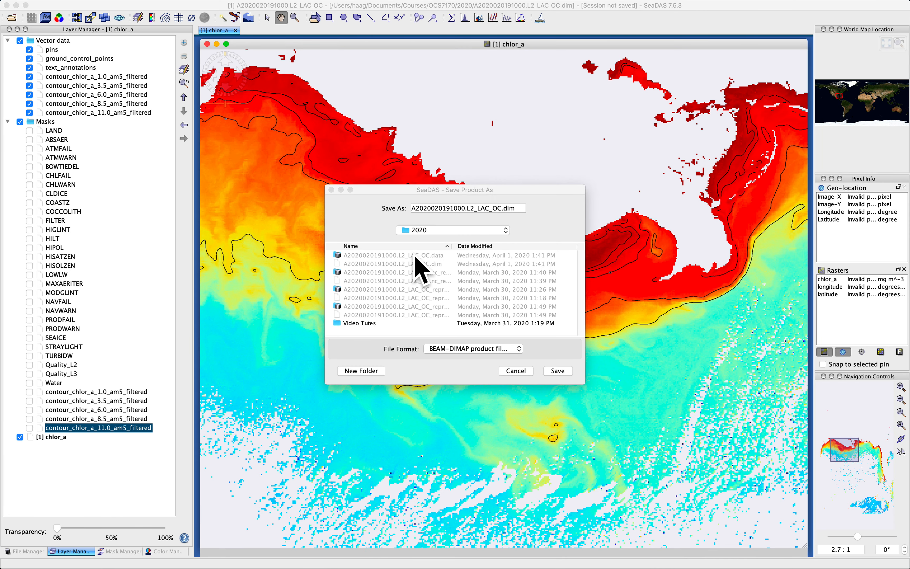
click(527, 372)
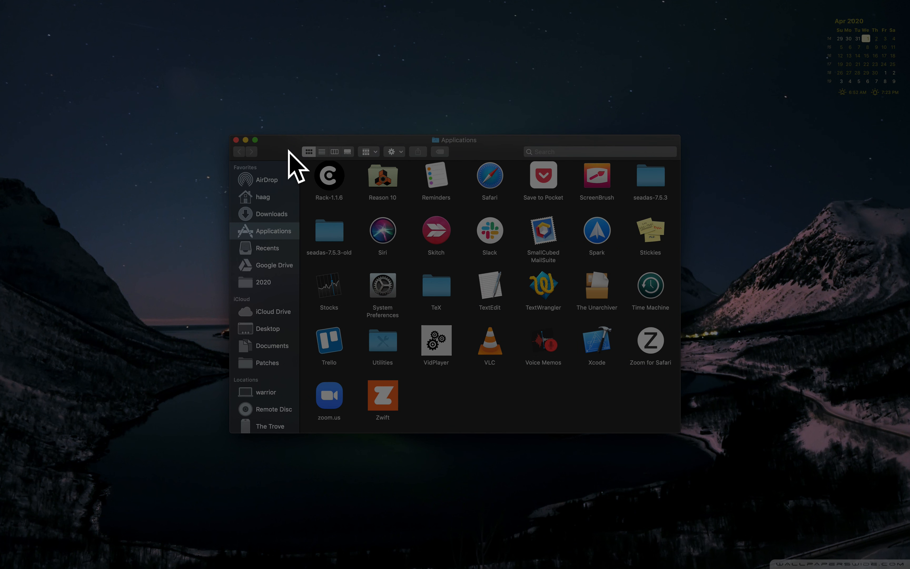
Close the Finder Applications window, switch to SeaDAS and open A2020020191000.L2_LAC_OC.dim from the 2020 folder
click(237, 141)
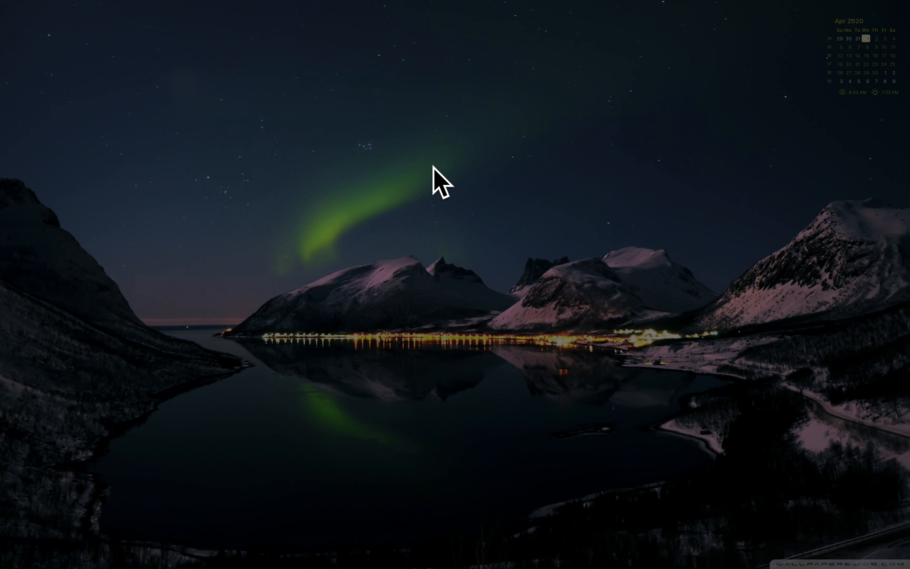
key(super+Tab)
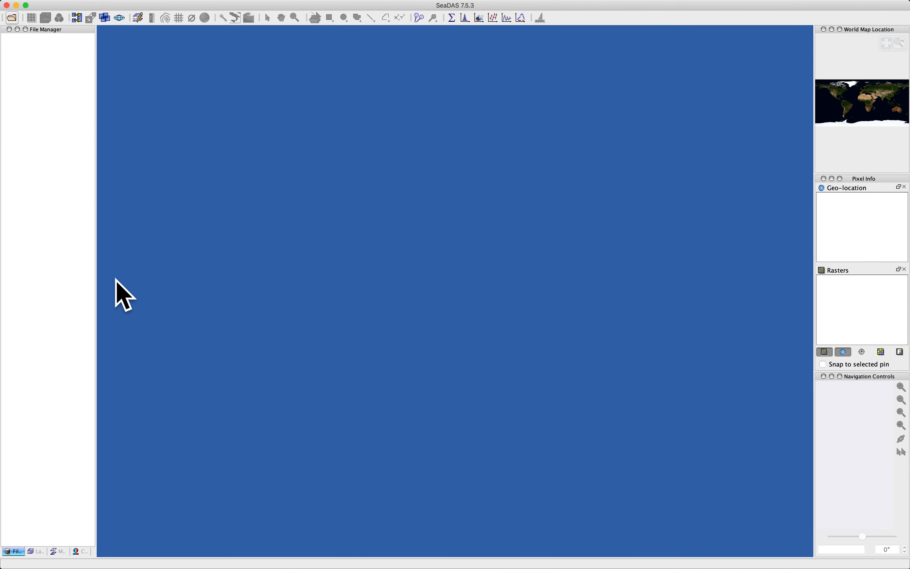
click(11, 19)
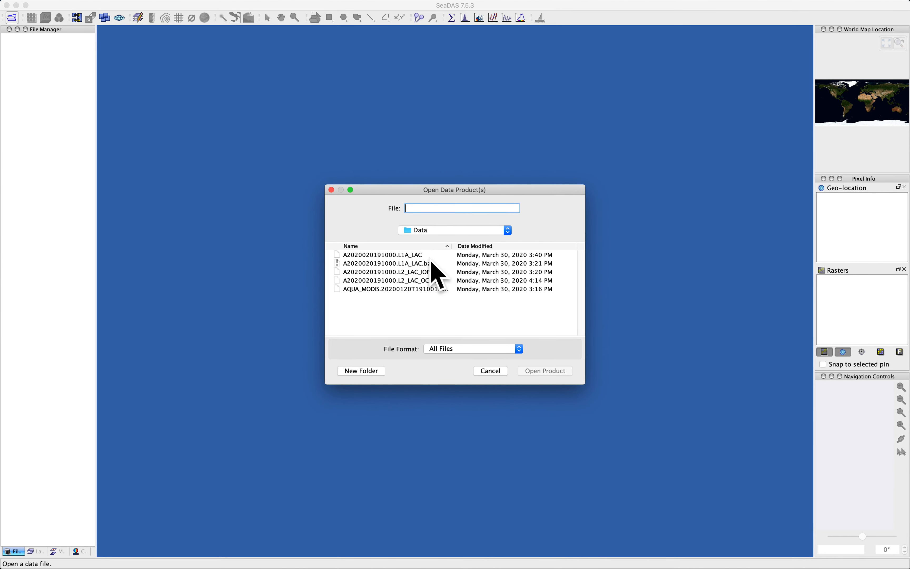
click(430, 230)
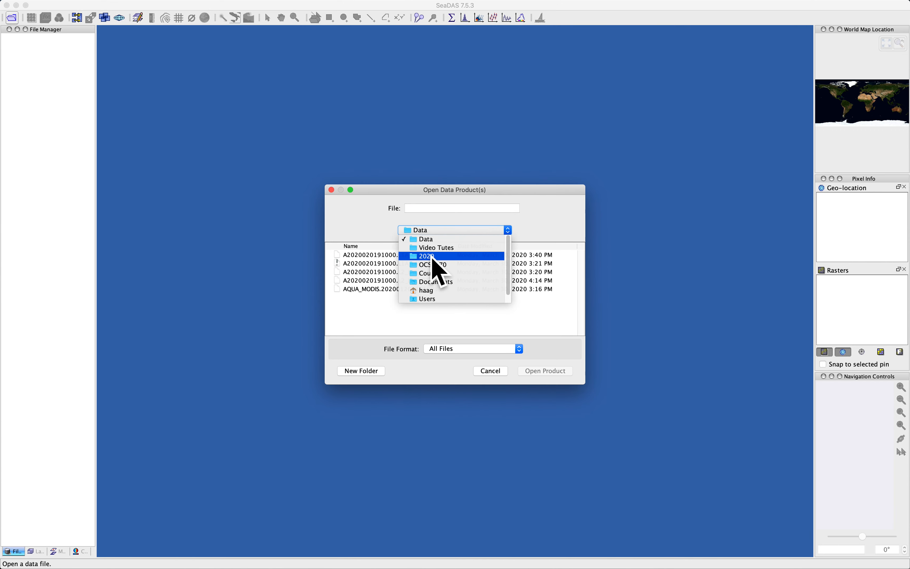
click(432, 257)
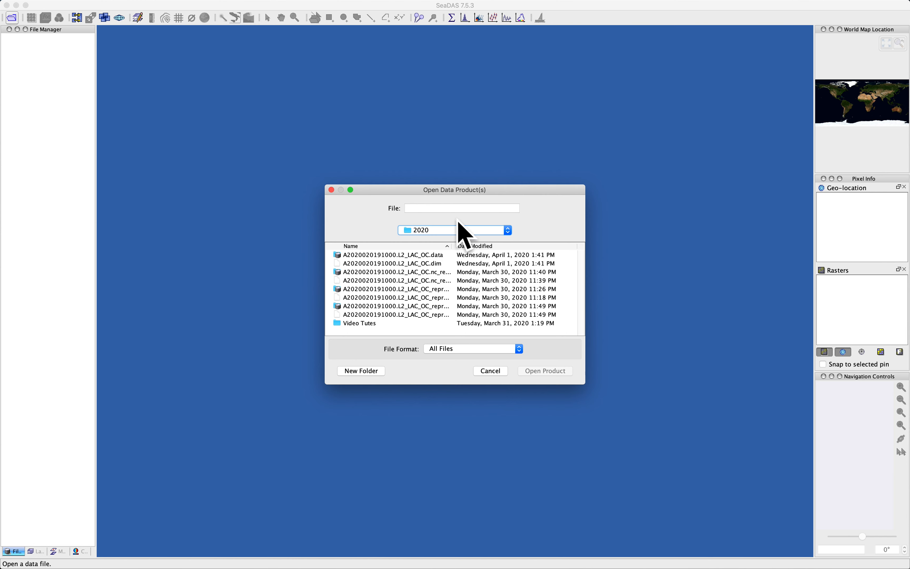
click(390, 264)
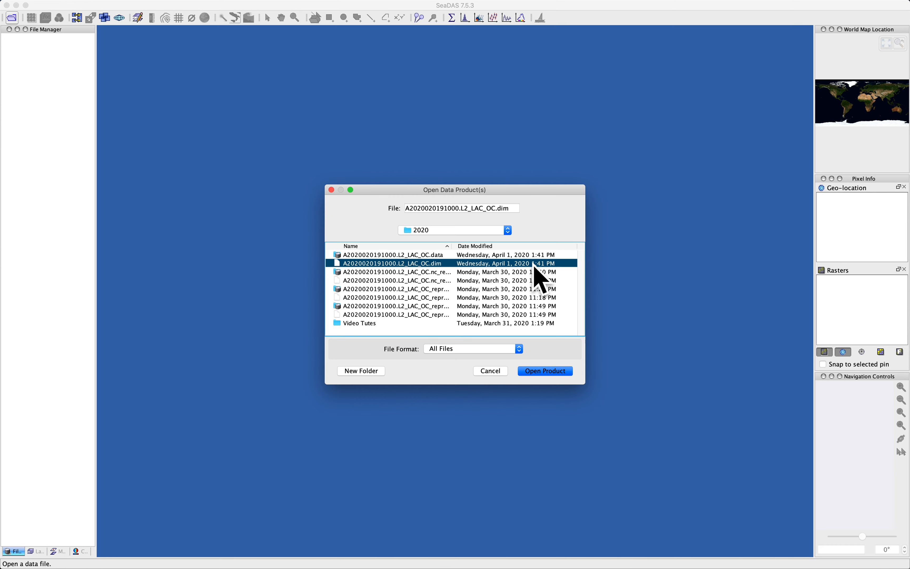
click(544, 373)
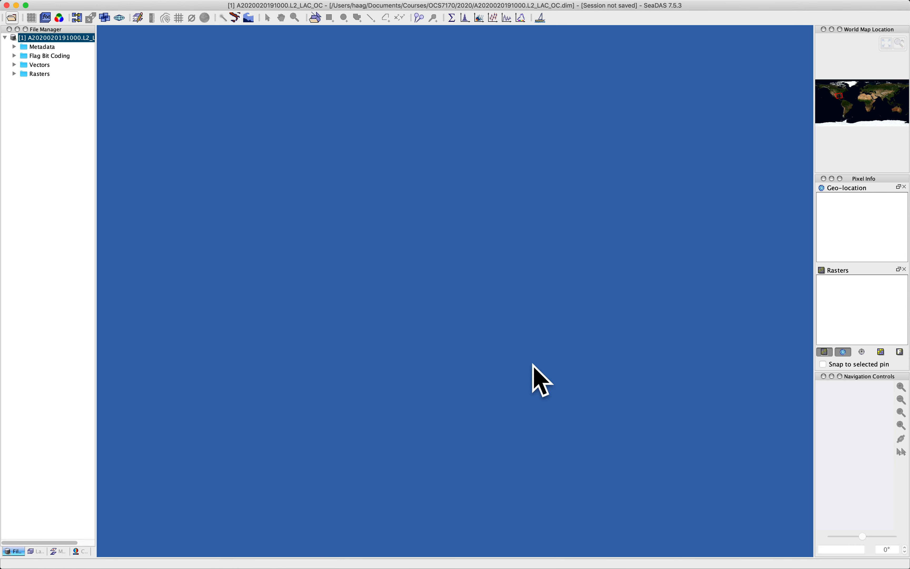
Display the reopened product's chlor_a raster and examine its contour lines close up along the coast
click(14, 74)
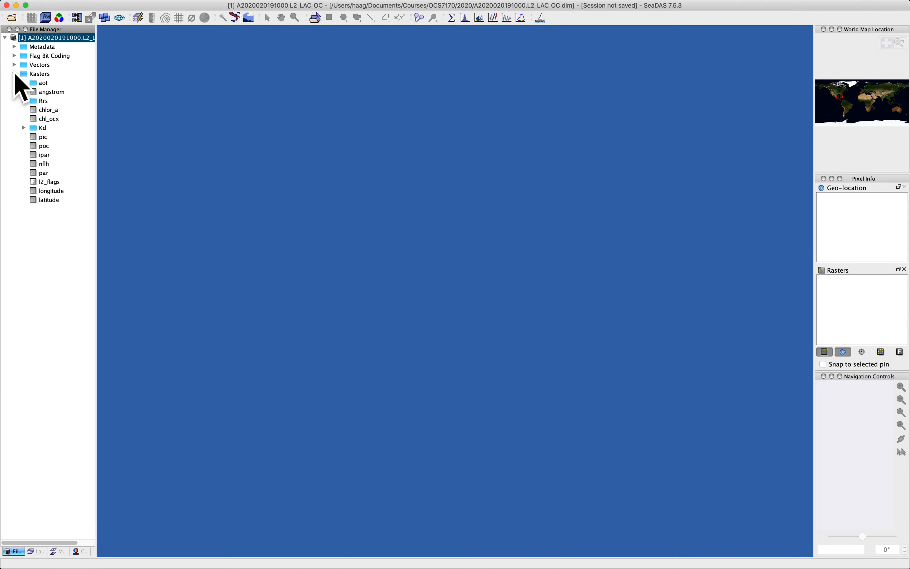
double_click(47, 110)
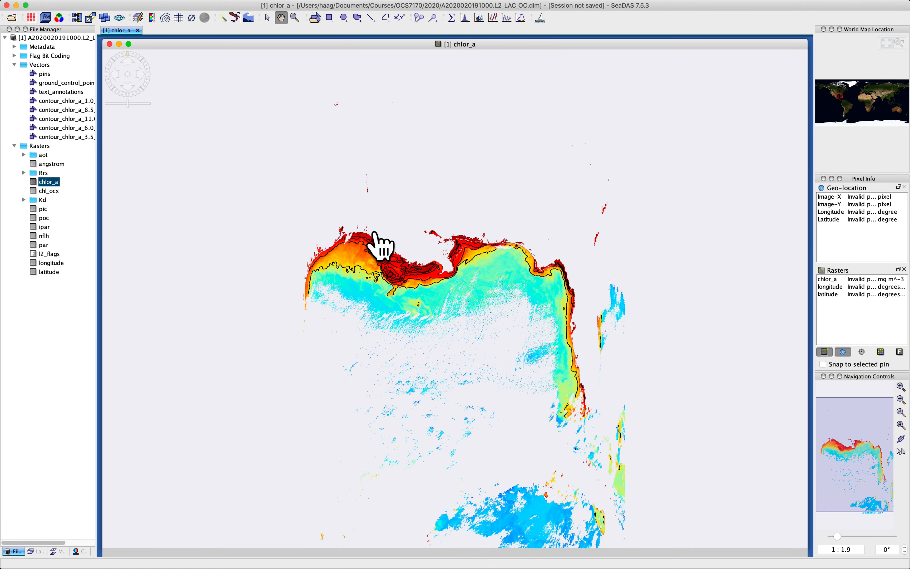
scroll(388, 269, up, 6)
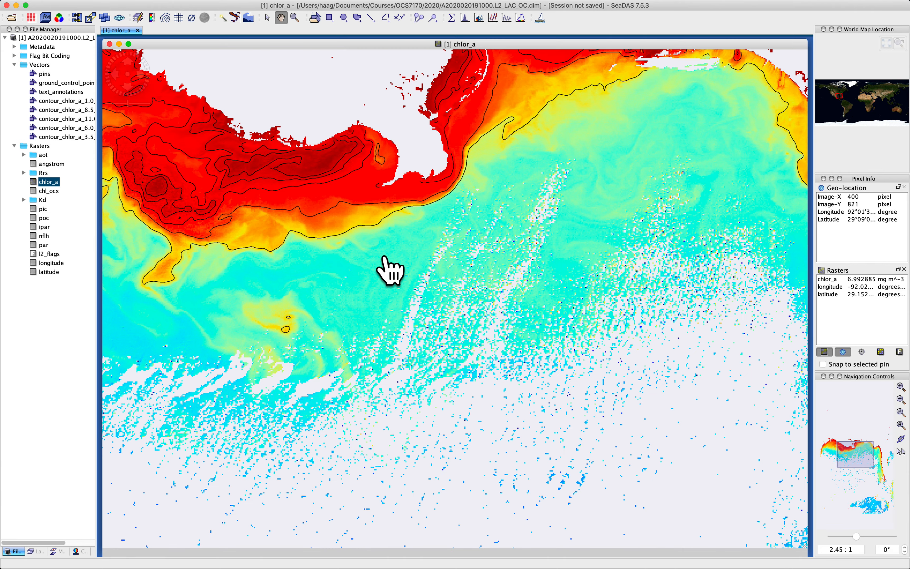
scroll(388, 269, down, 1)
drag(390, 270, 485, 361)
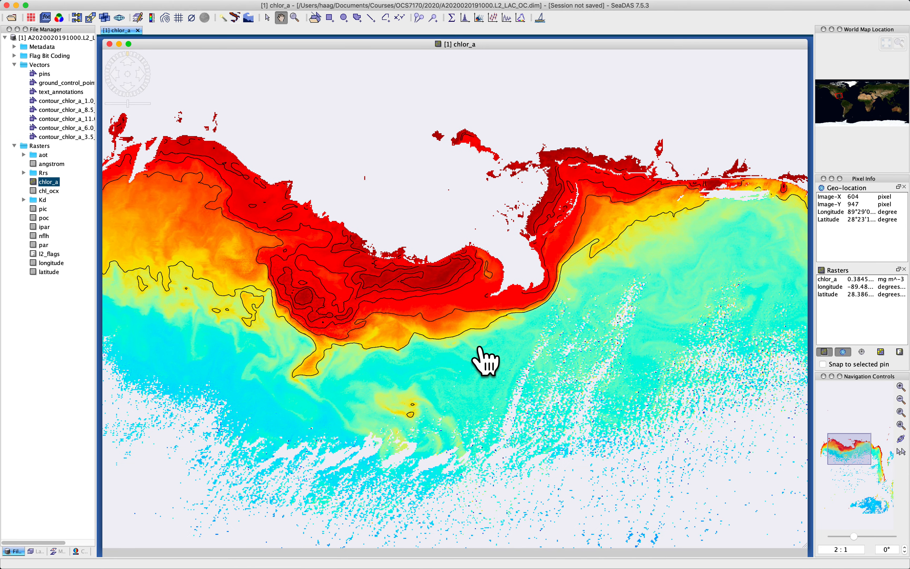
Save the A2020020191000.L2_LAC_OC product to its existing BEAM-DIMAP file
click(6, 43)
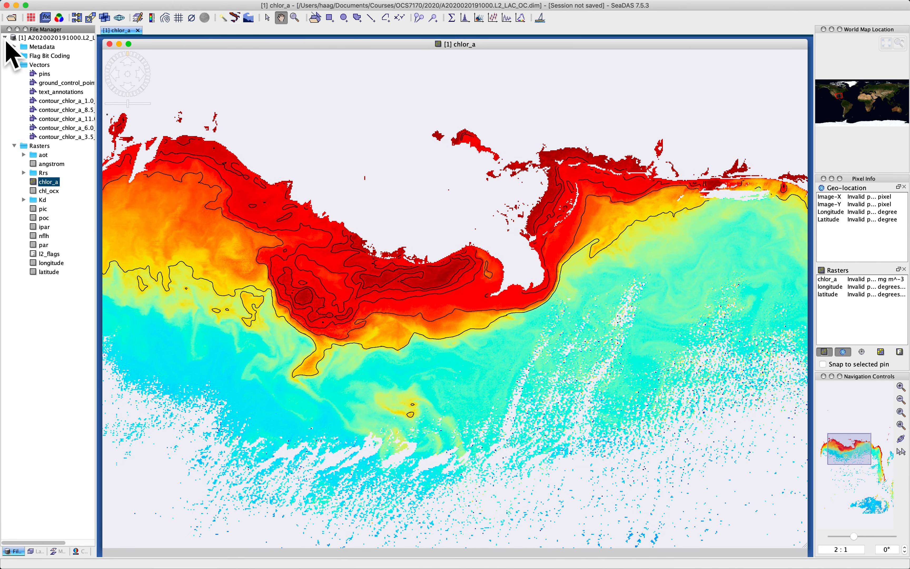
click(5, 37)
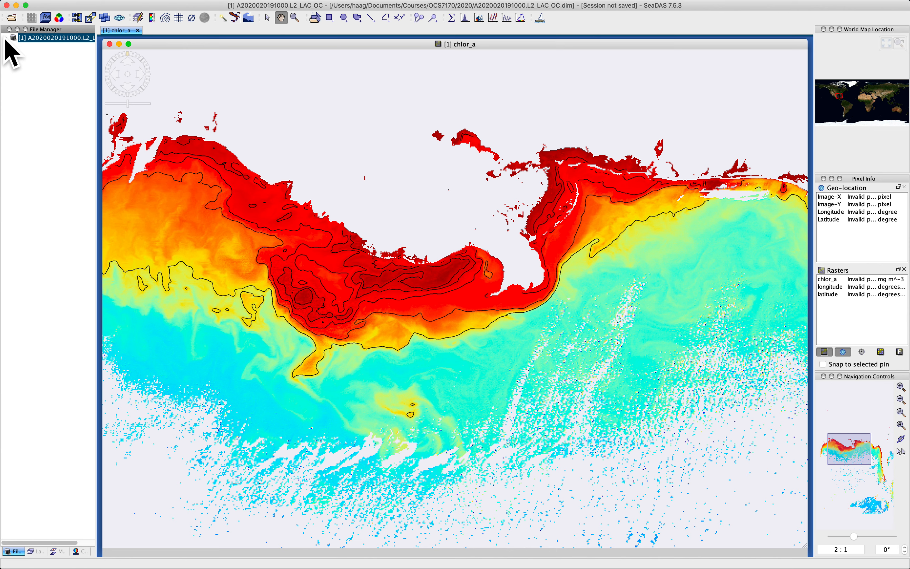
click(5, 38)
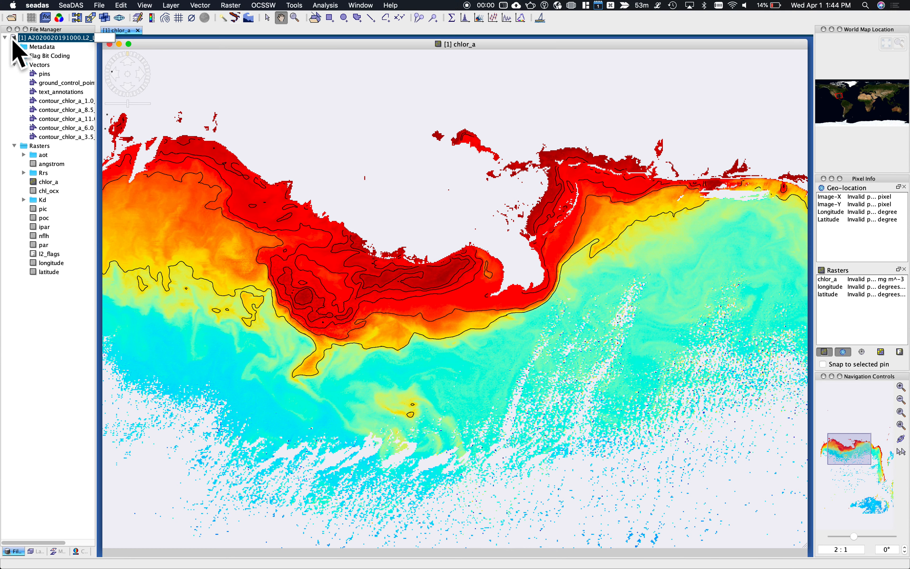
click(98, 5)
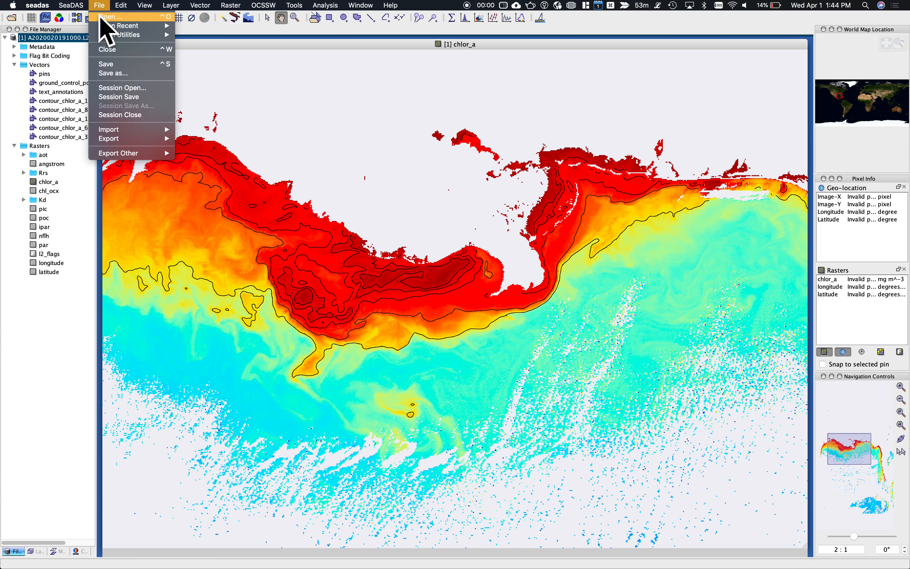
click(107, 65)
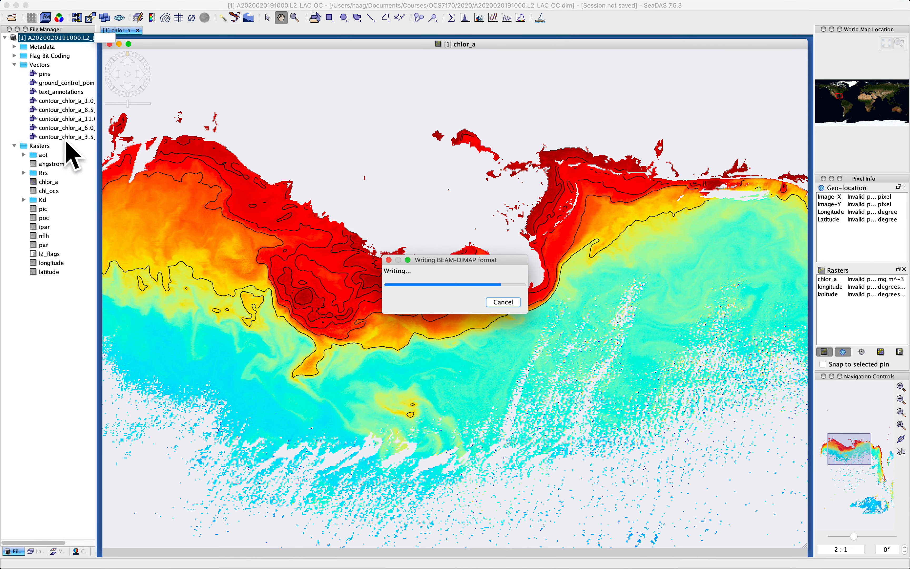